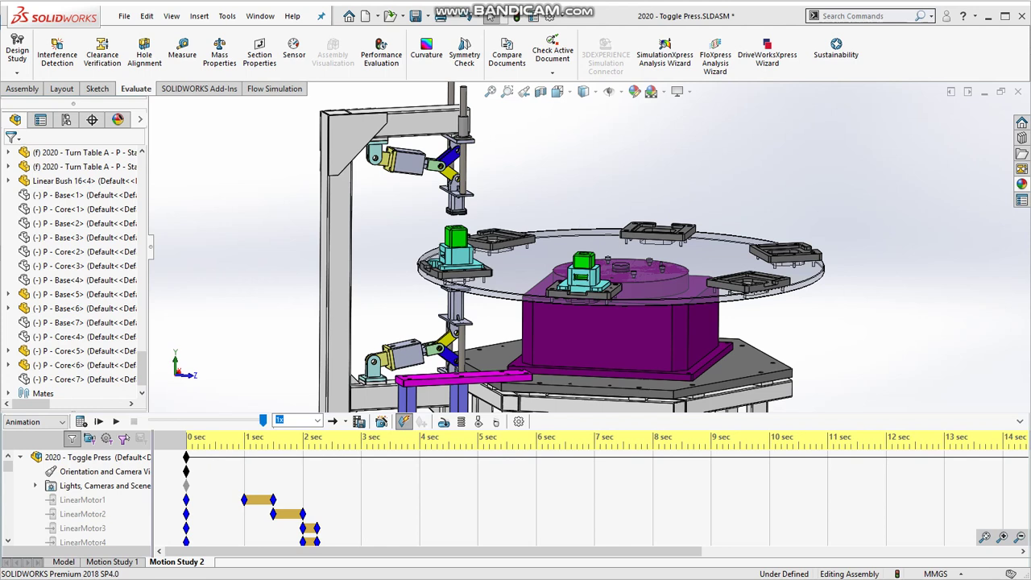
Toggle view key creation and place a camera key near 15 sec on Orientation and Camera Views
right_click(146, 480)
left_click(170, 501)
left_click_drag(354, 551, 592, 477)
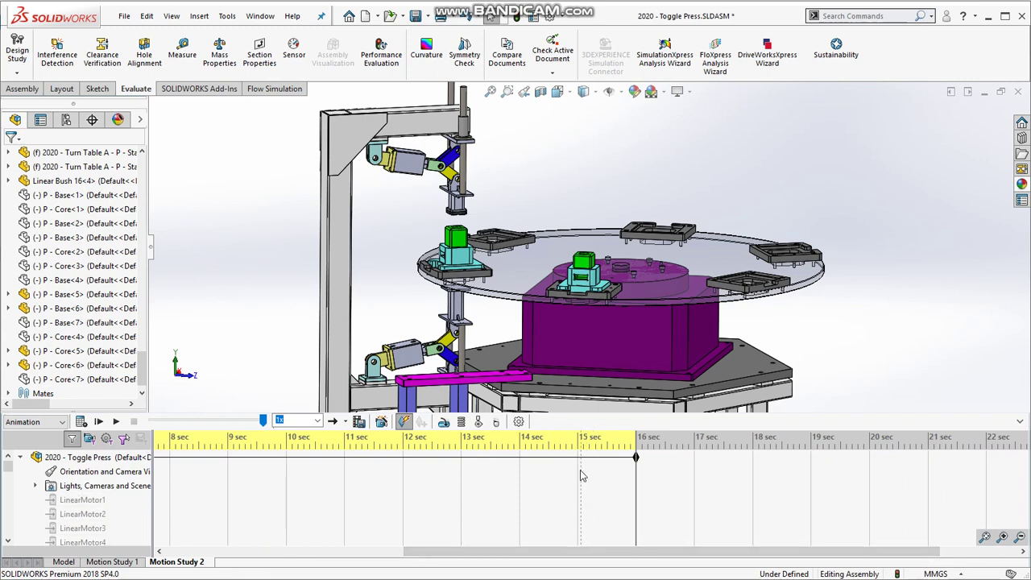
right_click(578, 471)
left_click(600, 524)
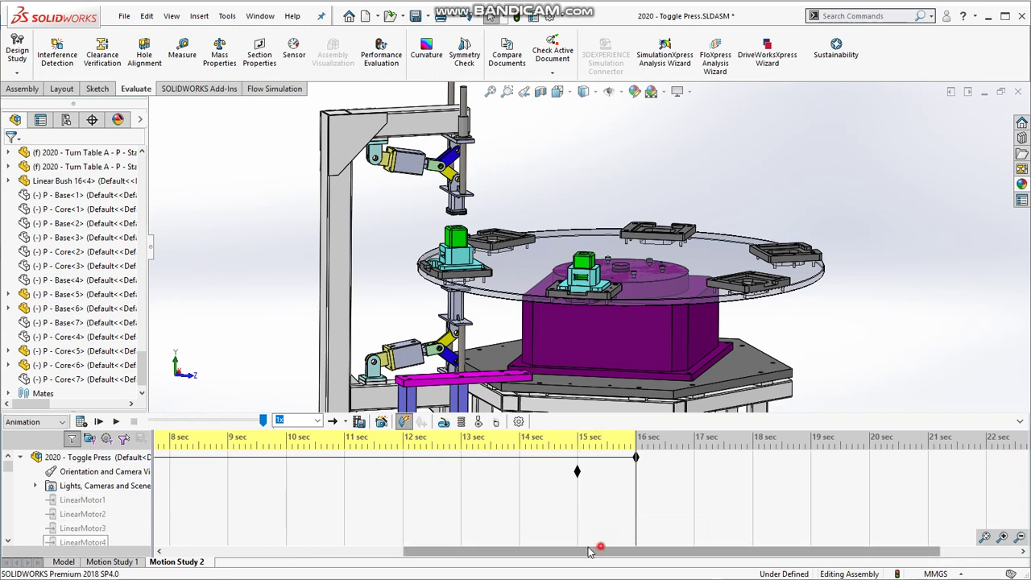
Place another camera-row key, set the time bar to about 14.9 sec, and orbit lower and level
left_click_drag(596, 550, 302, 528)
right_click(246, 471)
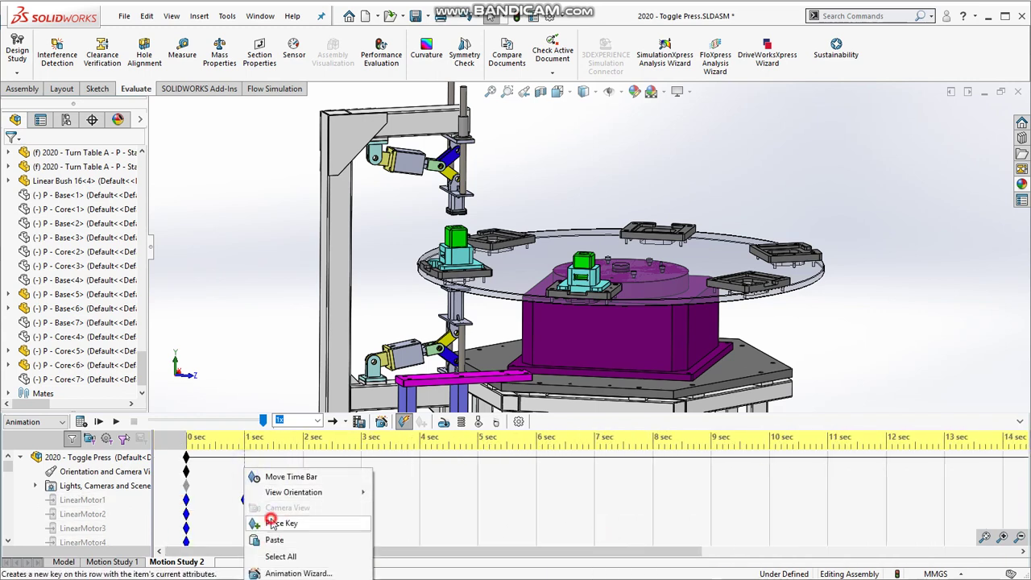
left_click(276, 523)
left_click_drag(209, 551, 455, 554)
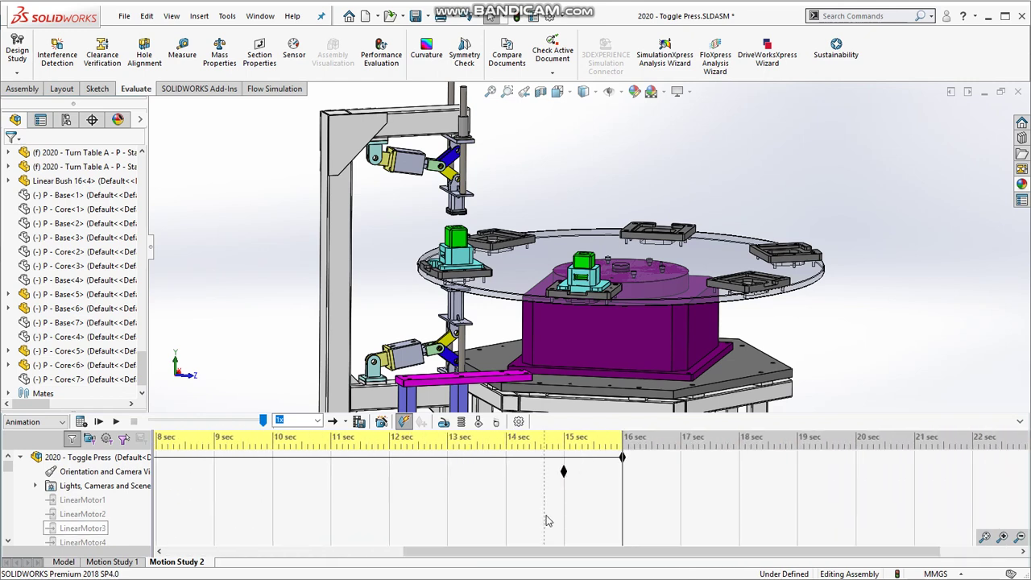
left_click(567, 508)
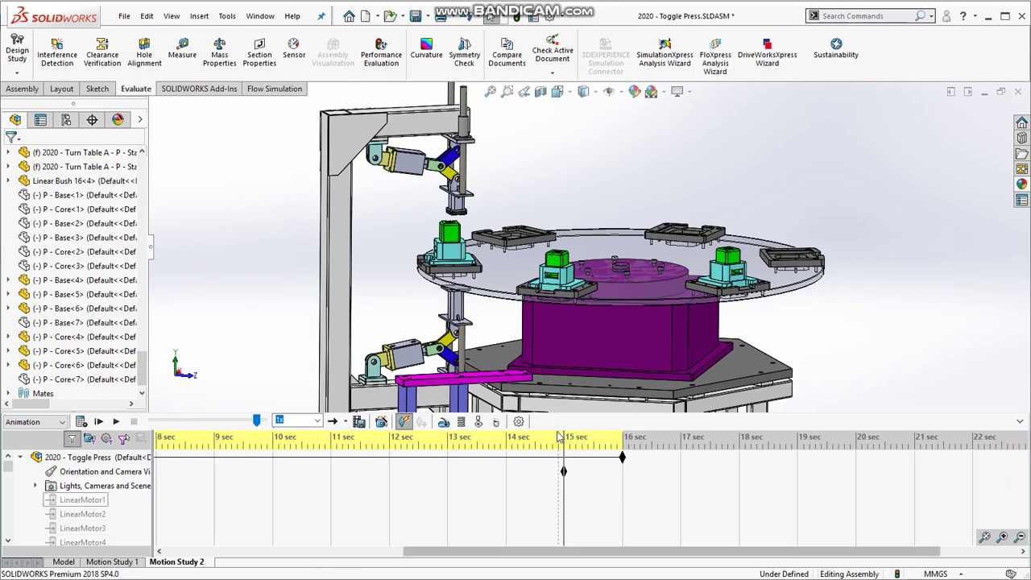
mouse_move(575, 371)
middle_mouse_down()
mouse_move(584, 344)
mouse_move(577, 375)
middle_mouse_up()
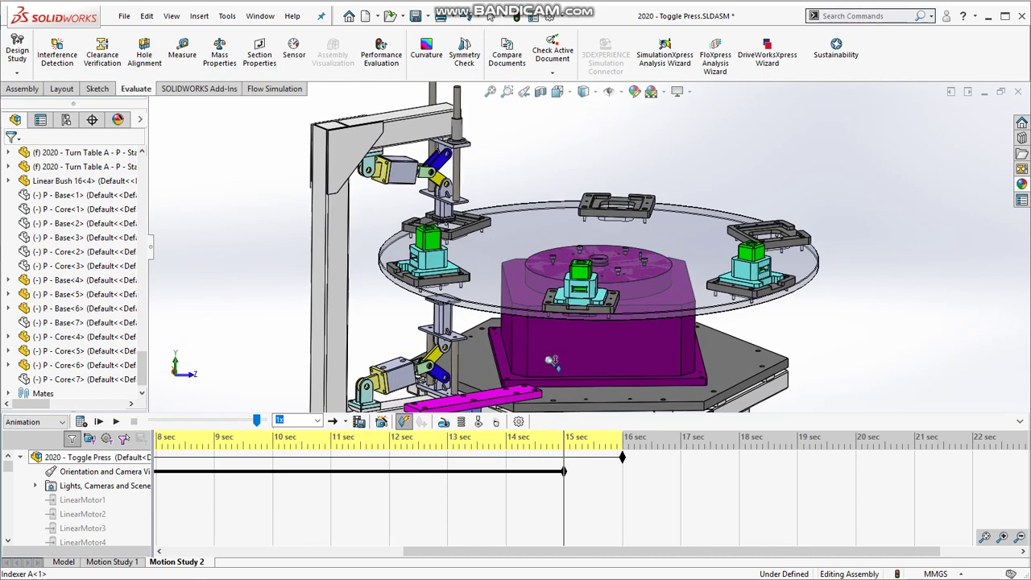
Check the view with zoom and a slight tilt, then disable view key creation for camera views
scroll(573, 366, "down", 2)
scroll(570, 357, "down", 2)
middle_click_drag(570, 357, 546, 348)
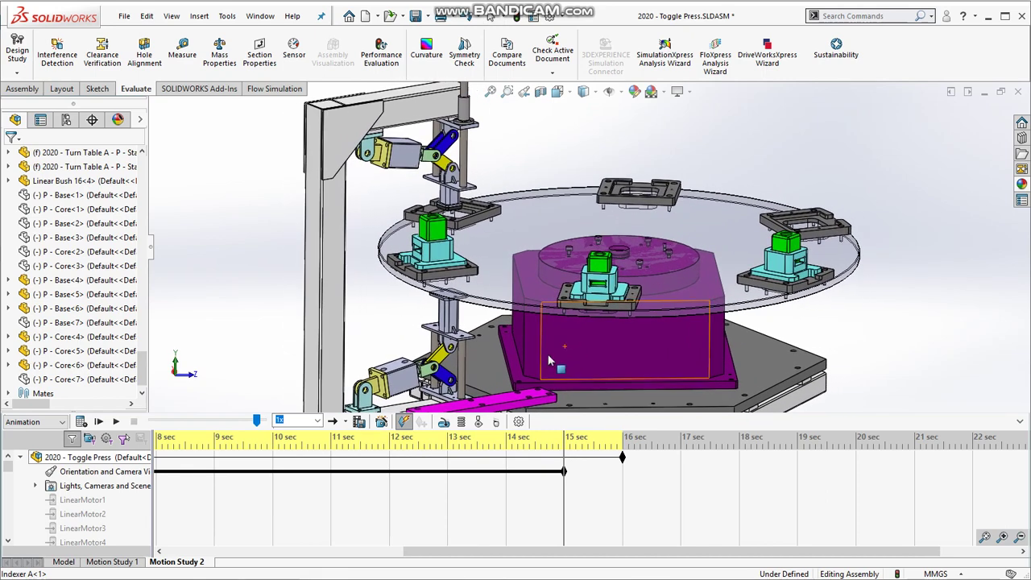
scroll(549, 353, "up", 1)
scroll(551, 350, "up", 1)
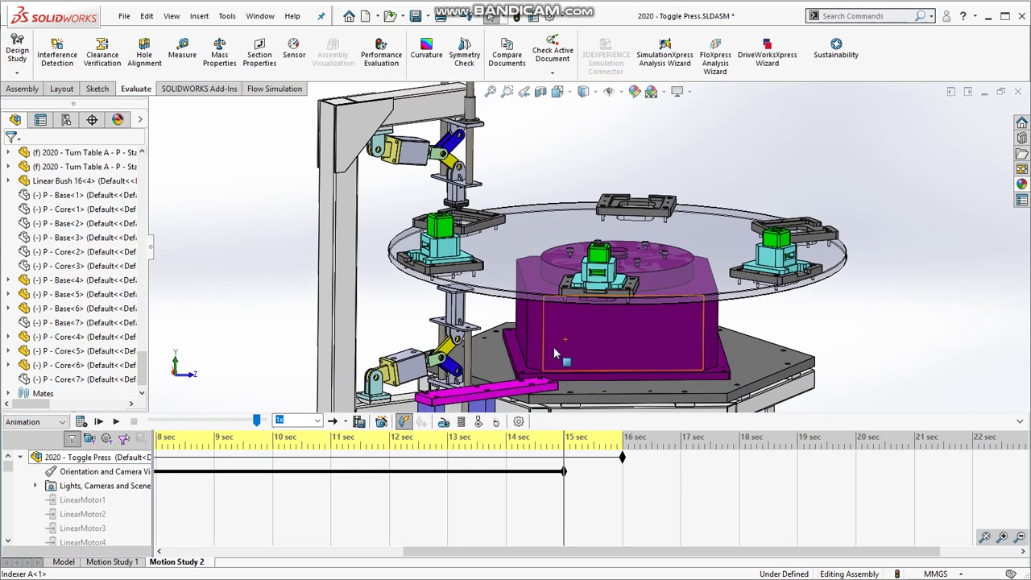
right_click(141, 475)
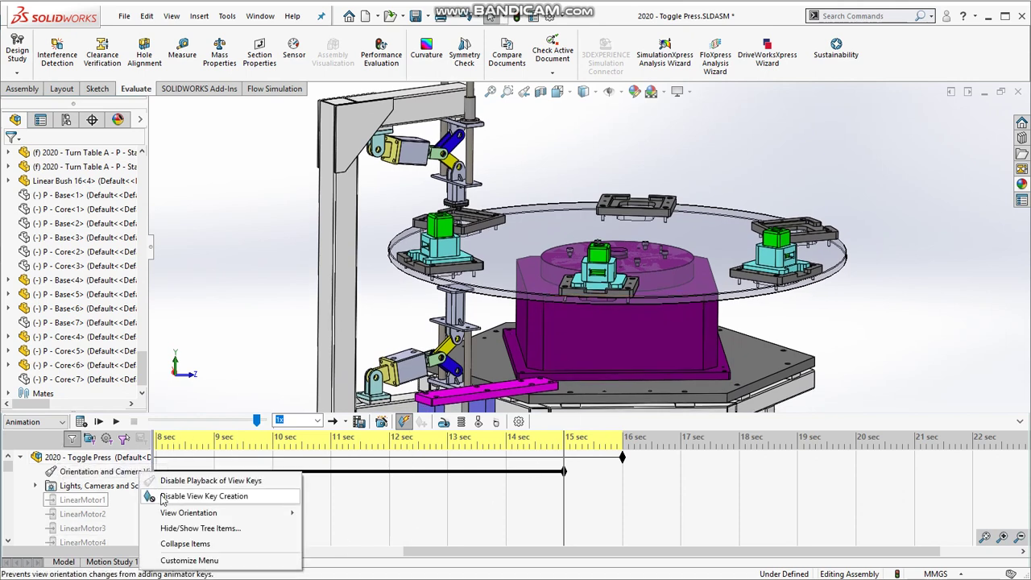
left_click(161, 497)
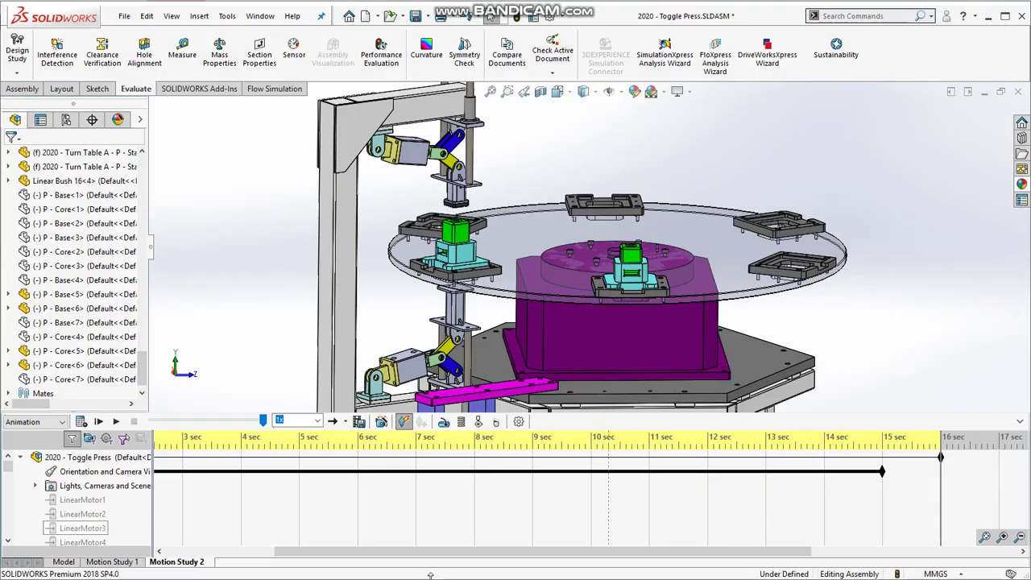
Save the animation as 2020 - Toggle Press.avi with a 16:9 aspect ratio at 22 fps
left_click(359, 421)
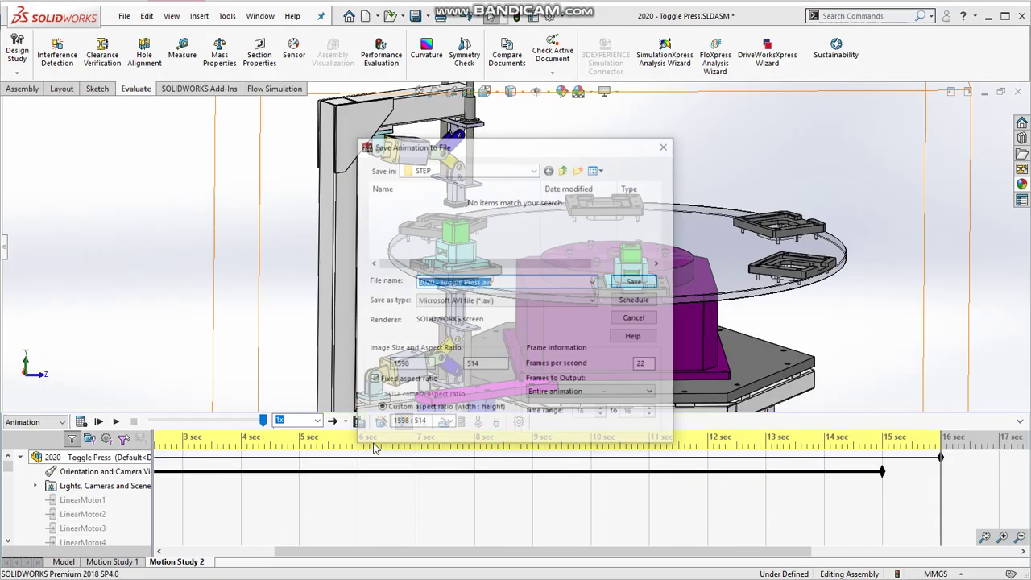
left_click(449, 425)
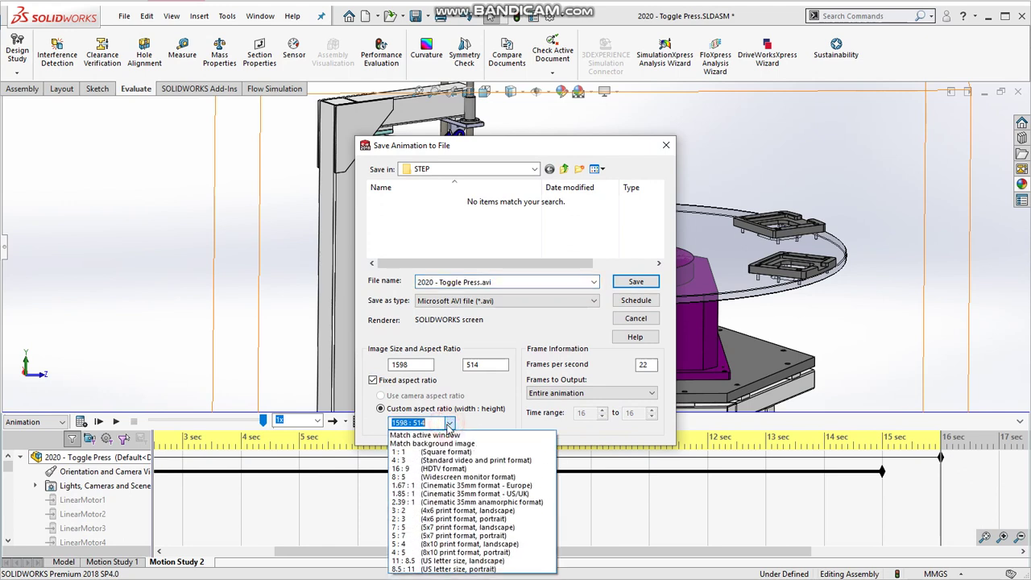
left_click(440, 467)
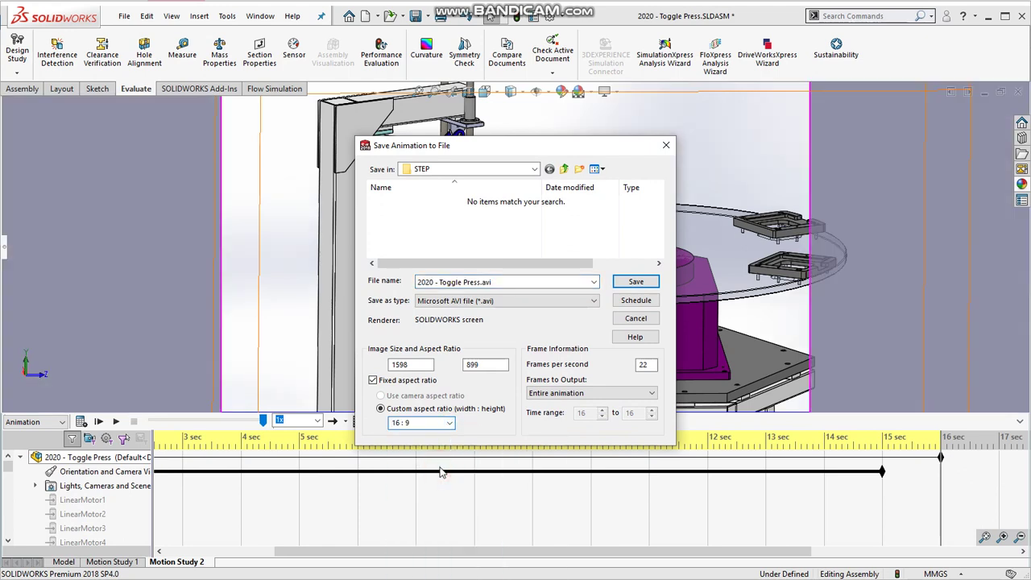
double_click(644, 364)
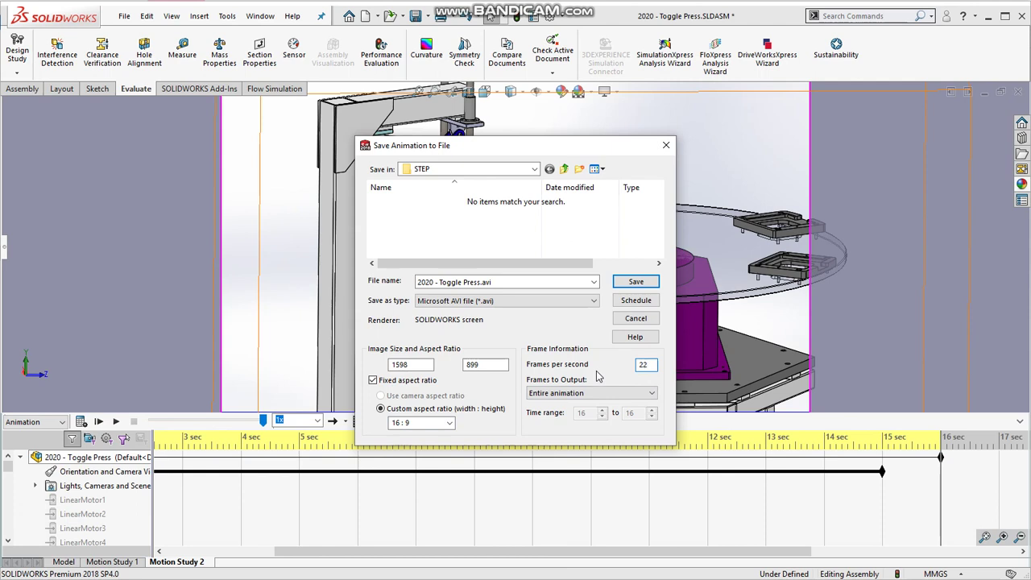
left_click(449, 424)
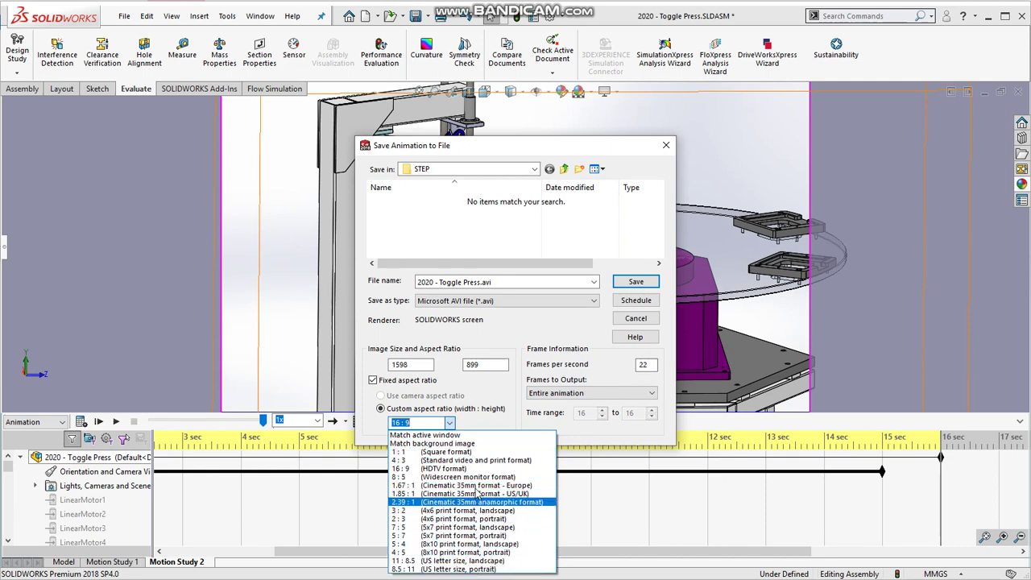
left_click(453, 468)
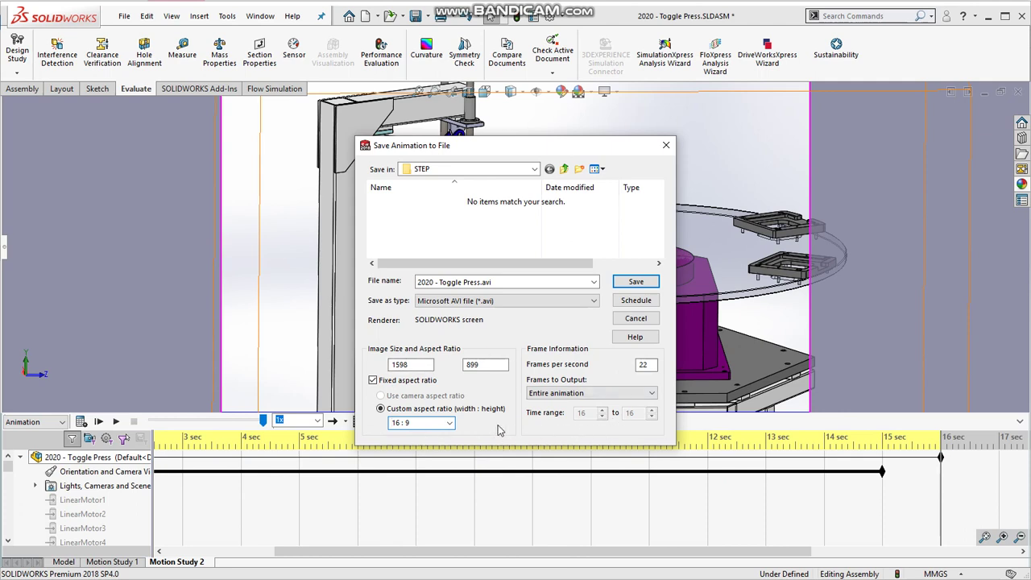
left_click(634, 282)
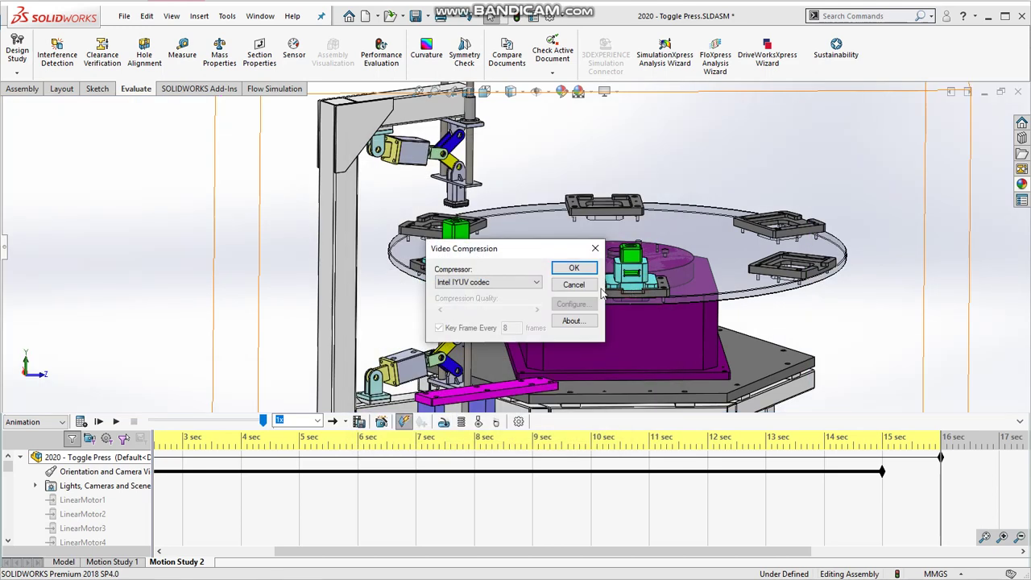
Choose the Intel IYUV codec and record the animation to the AVI file
left_click(529, 280)
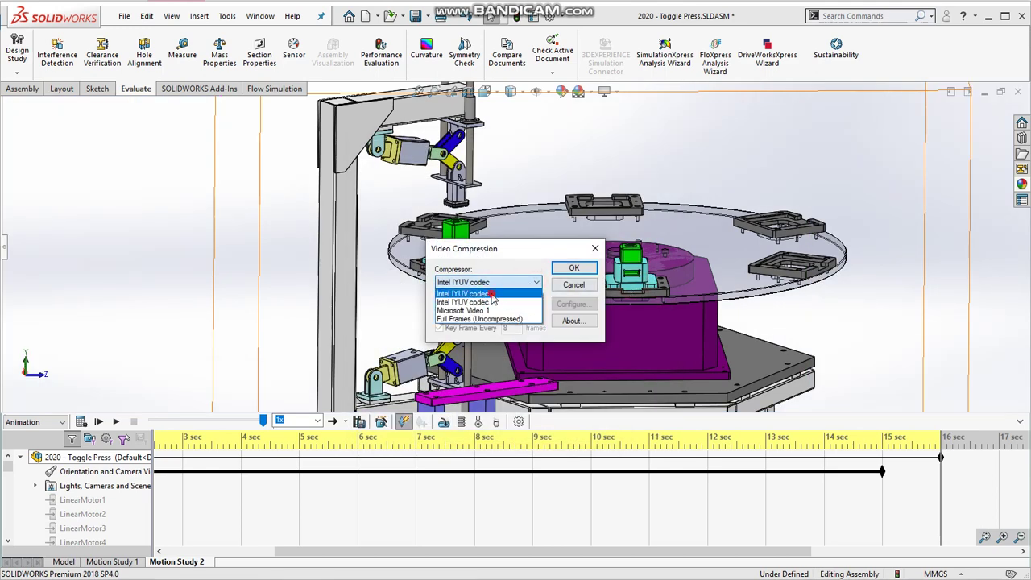
left_click(492, 295)
left_click(574, 267)
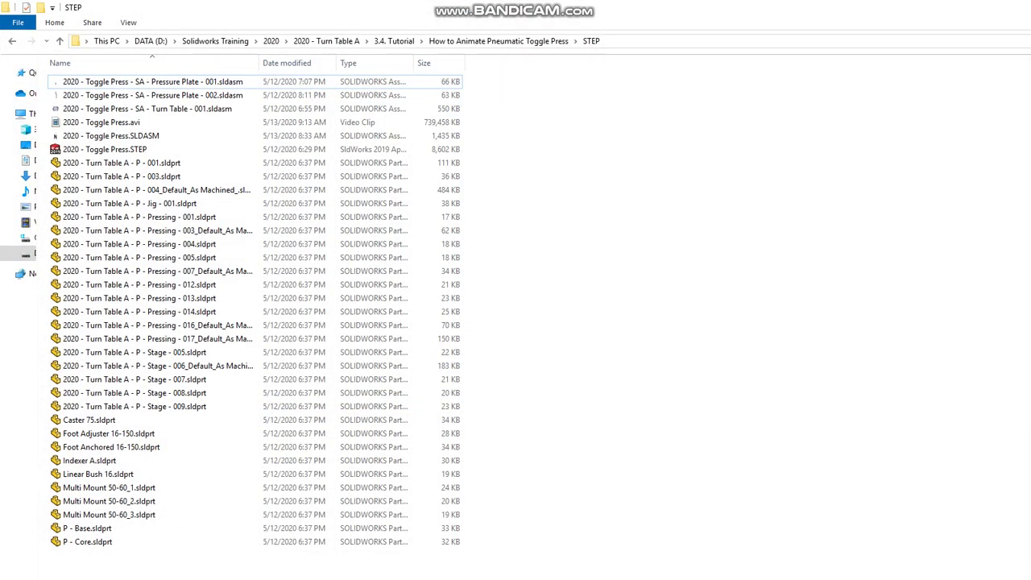
left_click(103, 122)
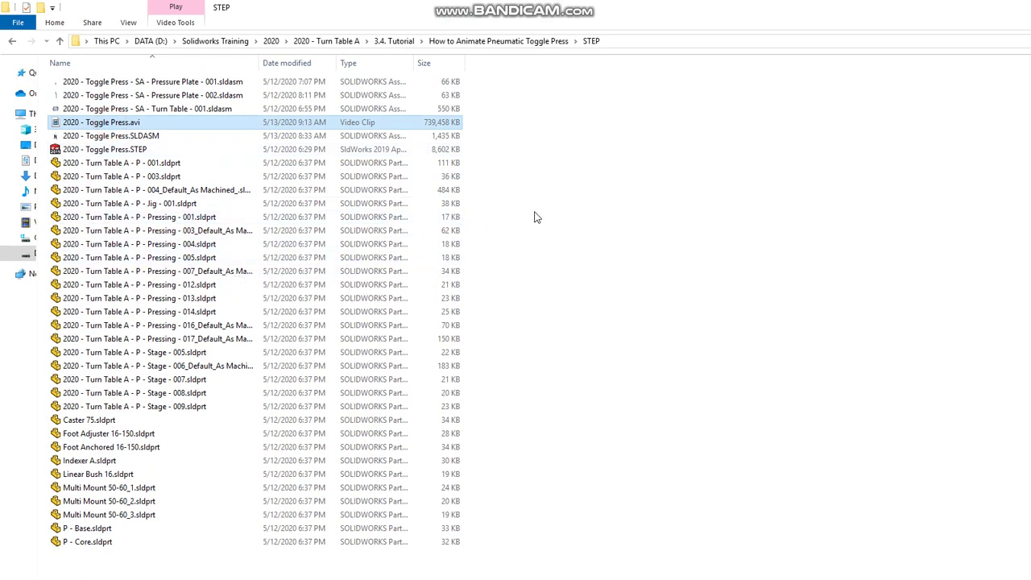
right_click(442, 127)
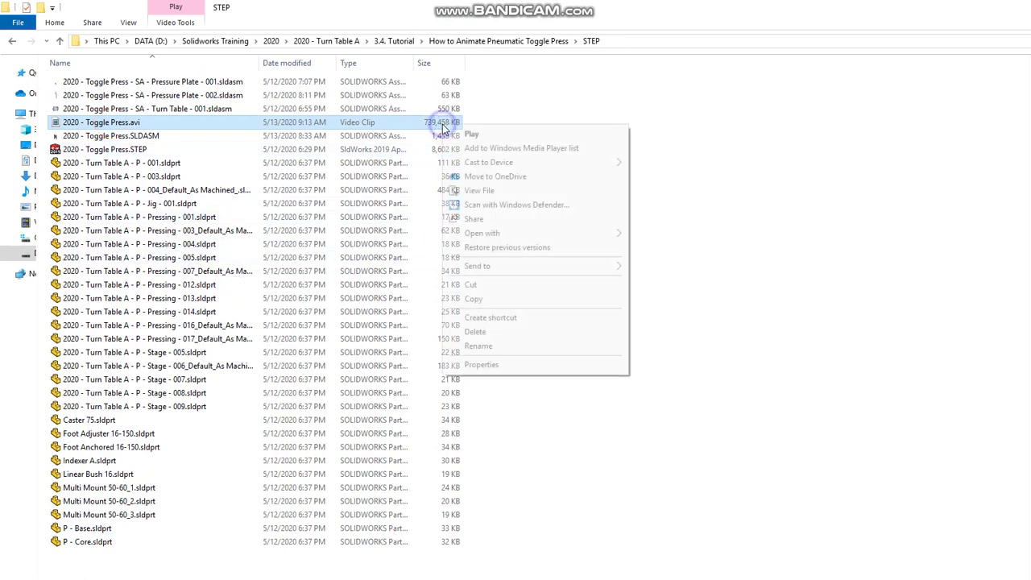
left_click(480, 366)
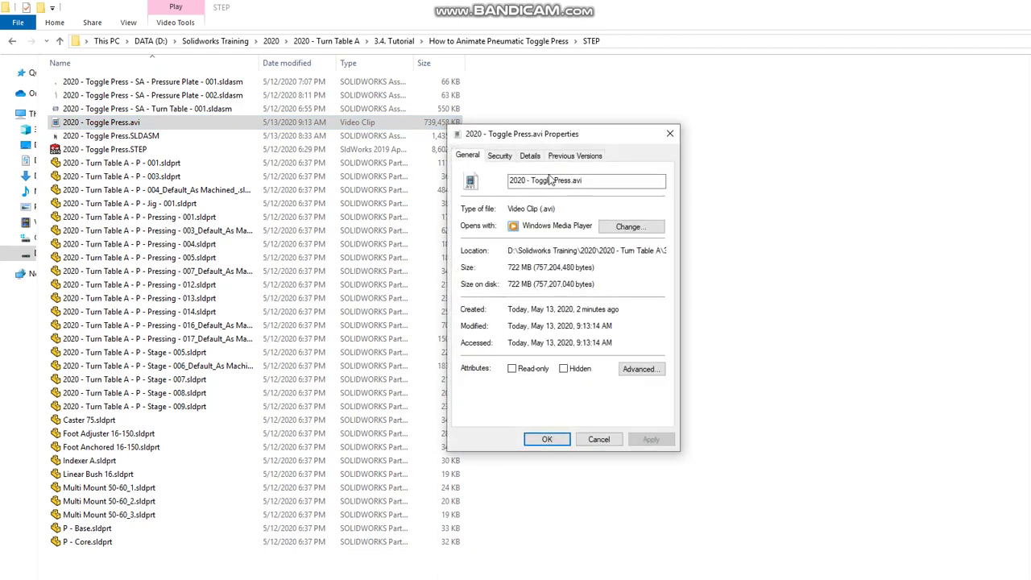
left_click_drag(545, 134, 575, 102)
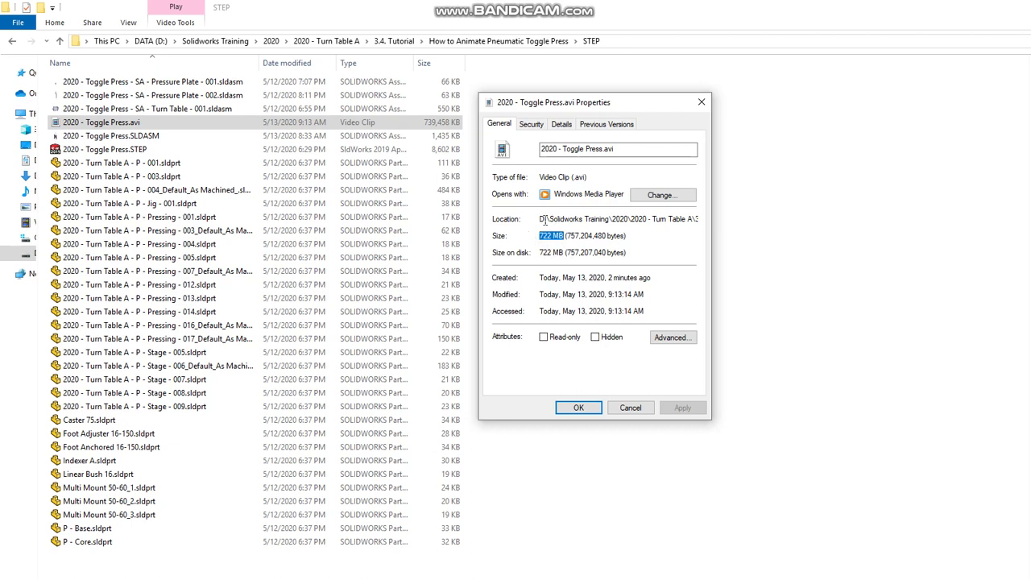
left_click(578, 408)
left_click(578, 294)
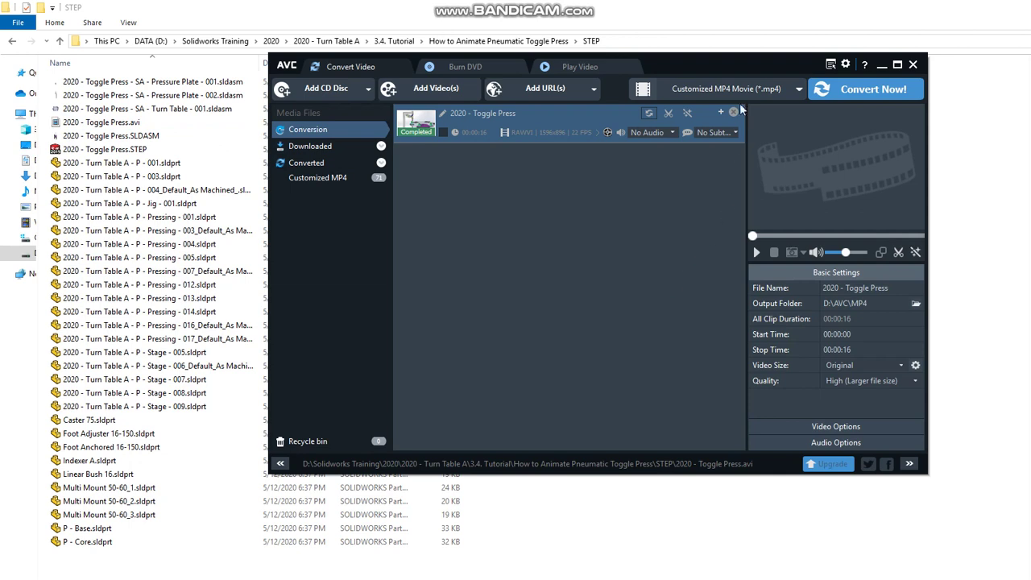
Remove the old list item and keep Customized MP4 Movie as the output format
left_click(732, 114)
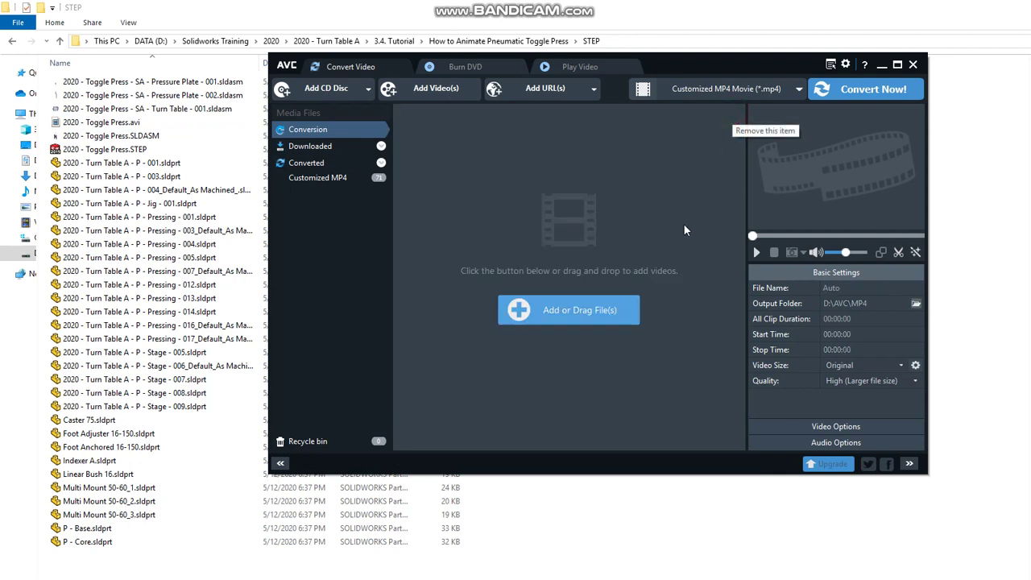
left_click(745, 89)
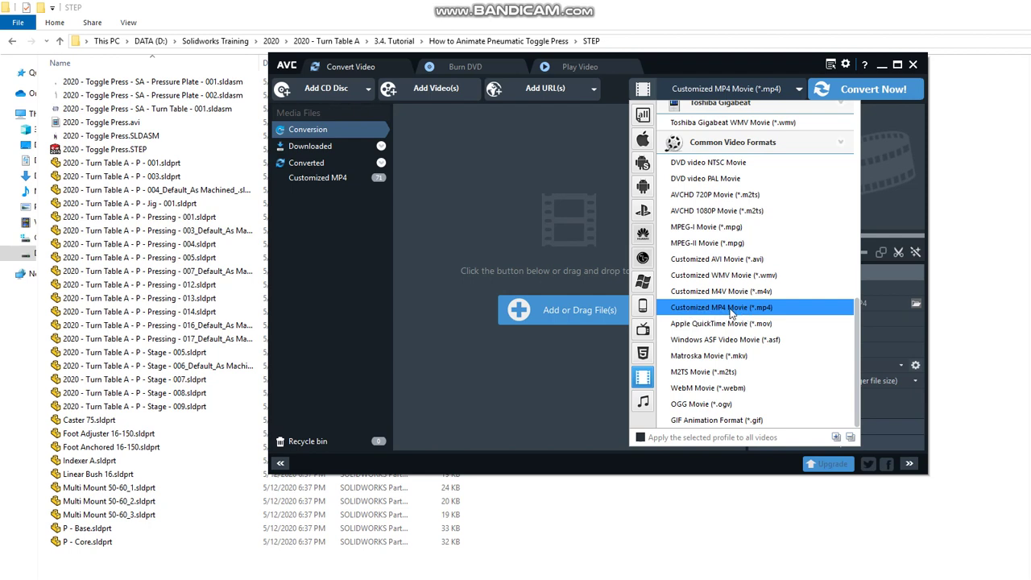
left_click(731, 312)
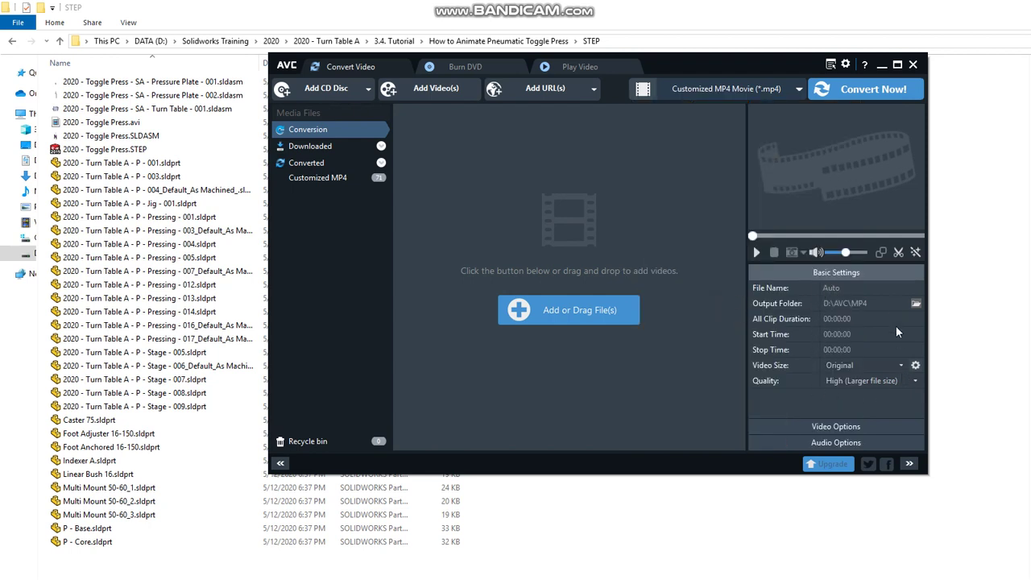
left_click(836, 426)
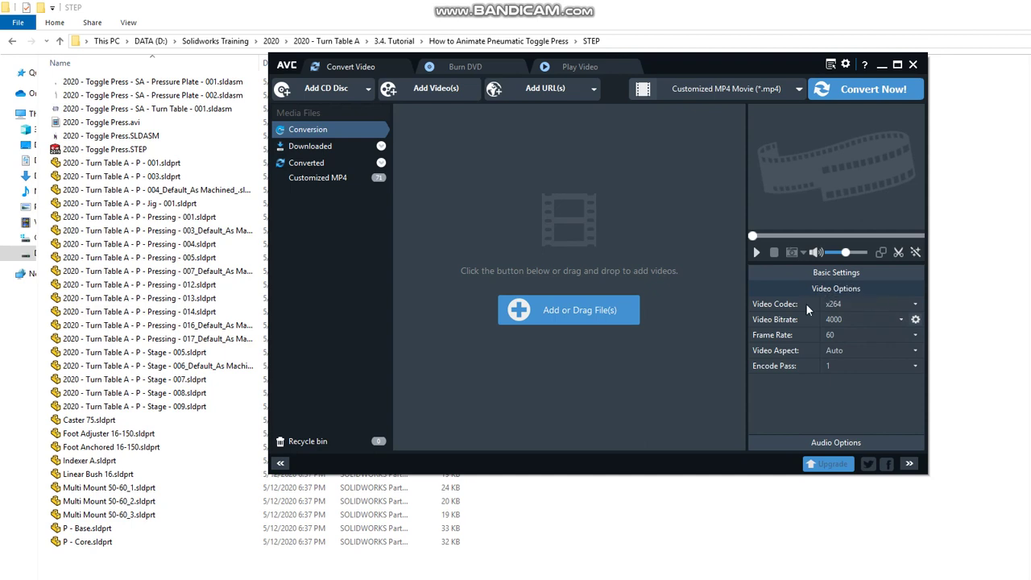
left_click(874, 274)
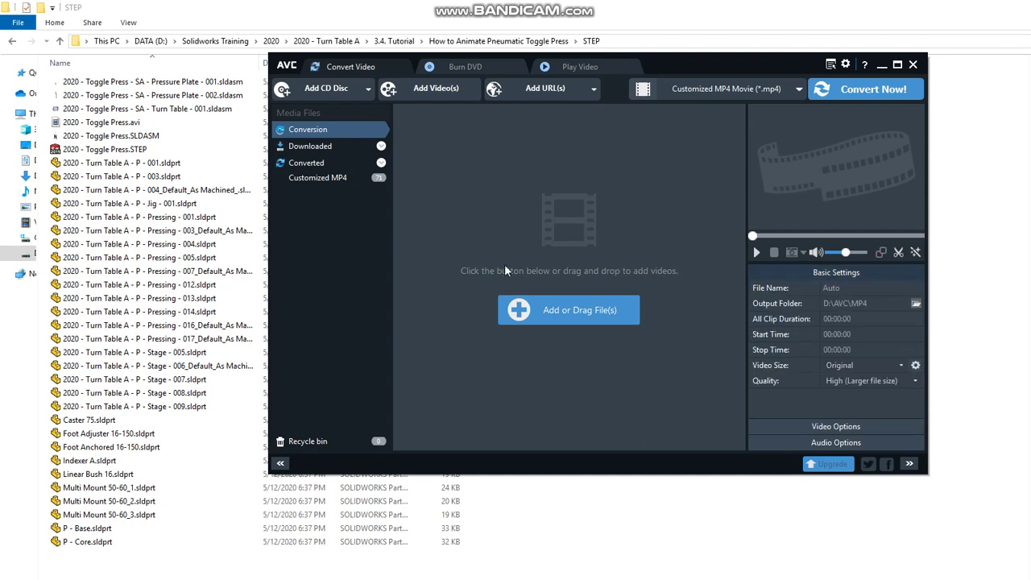
Convert 2020 - Toggle Press.avi to MP4, dismiss the subscription offer, and close the converter
left_click_drag(129, 121, 557, 220)
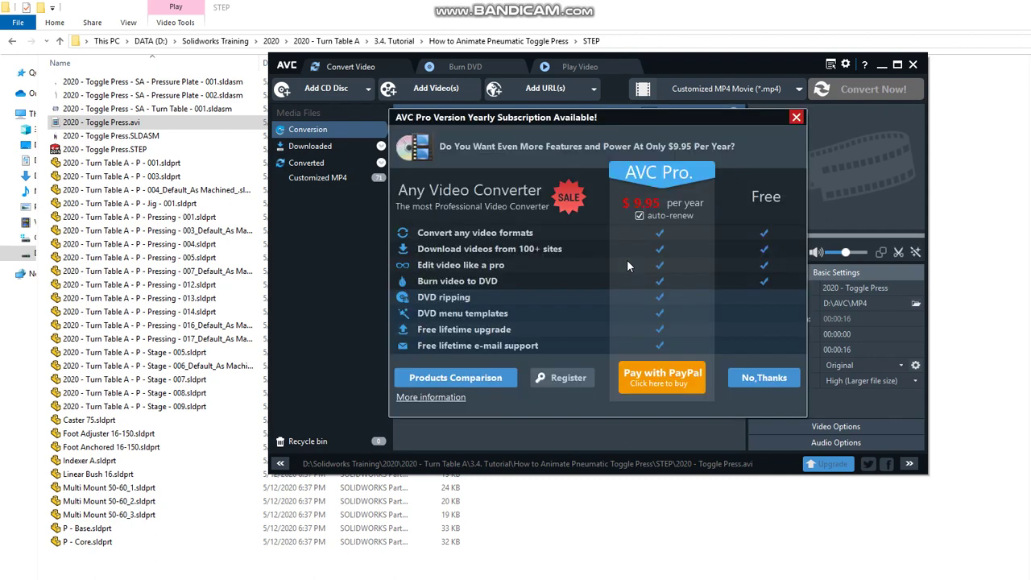
left_click(797, 117)
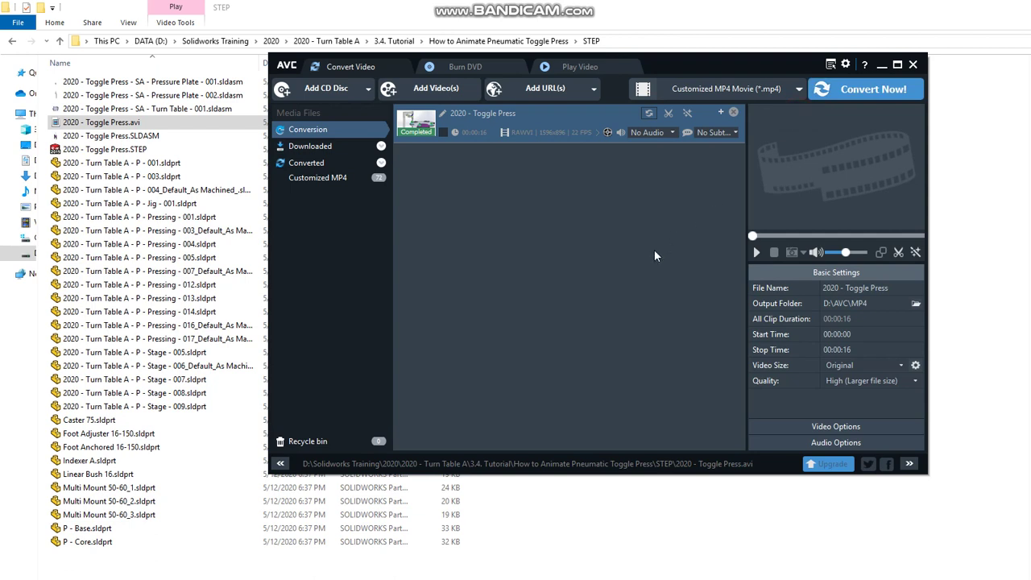
key("alt+F4")
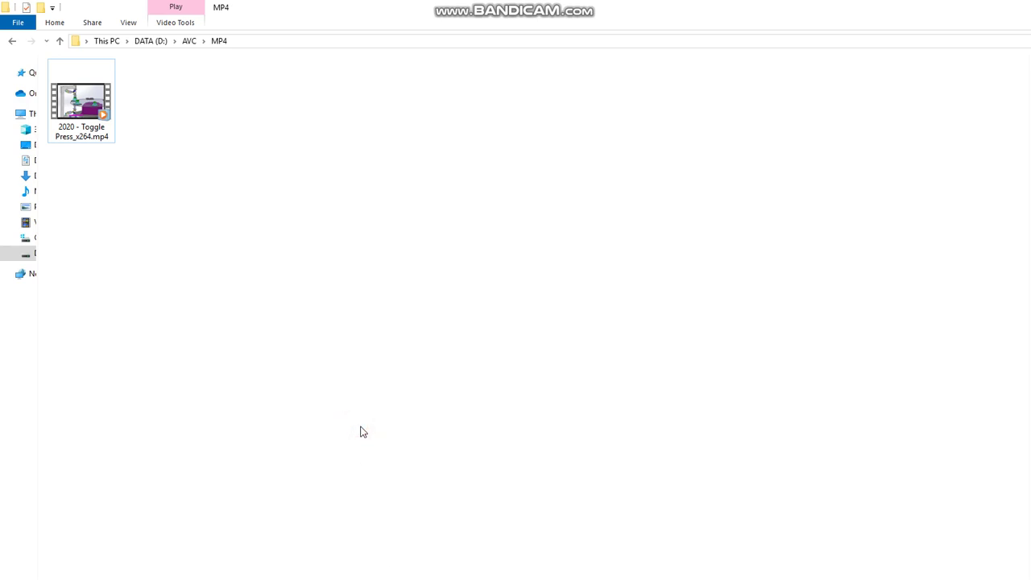
Play 2020 - Toggle Press_x264.mp4 from the D:\AVC\MP4 folder
left_click(95, 121)
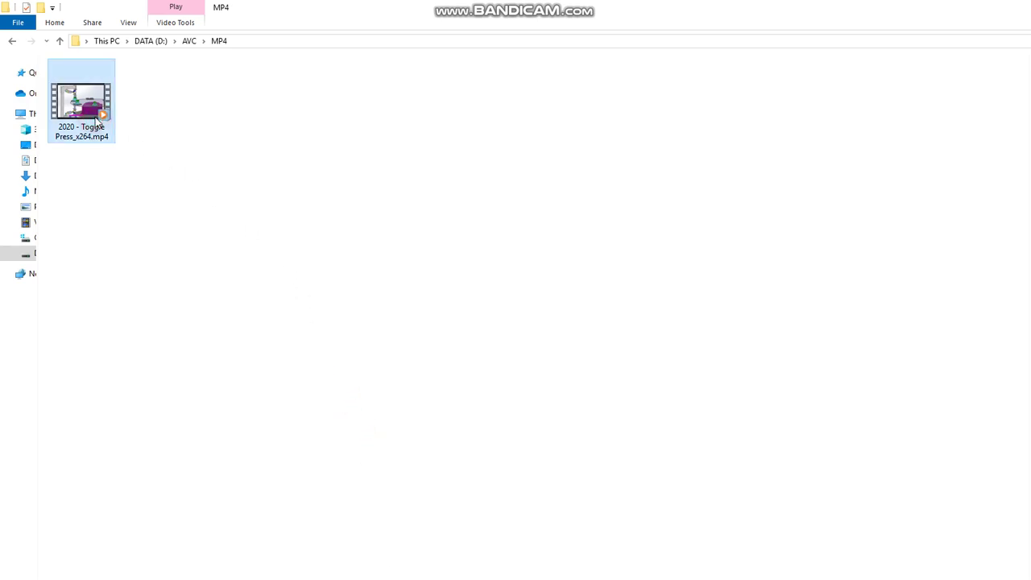
double_click(95, 119)
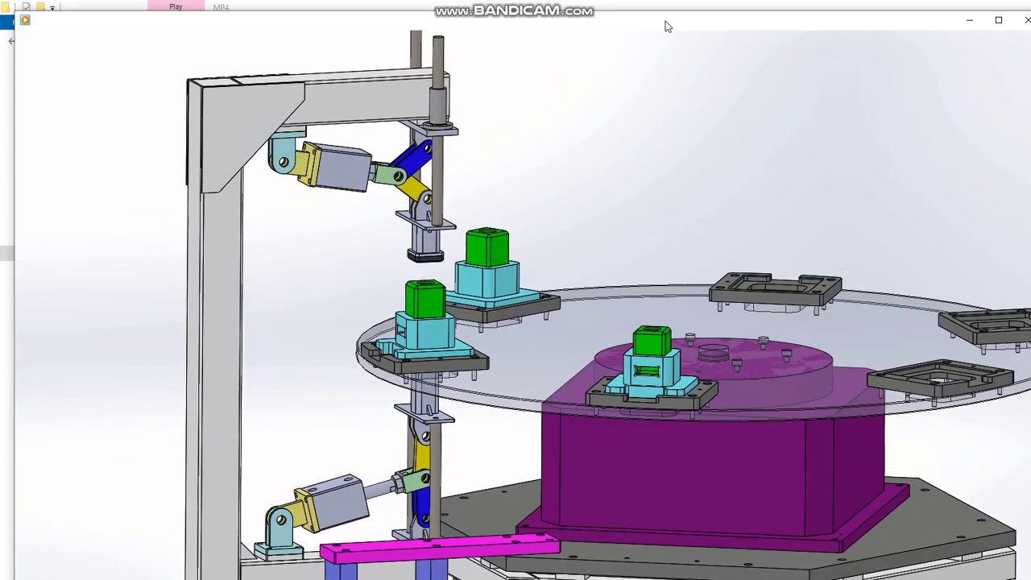
Maximise the player and watch the toggle-press video fullscreen
double_click(665, 26)
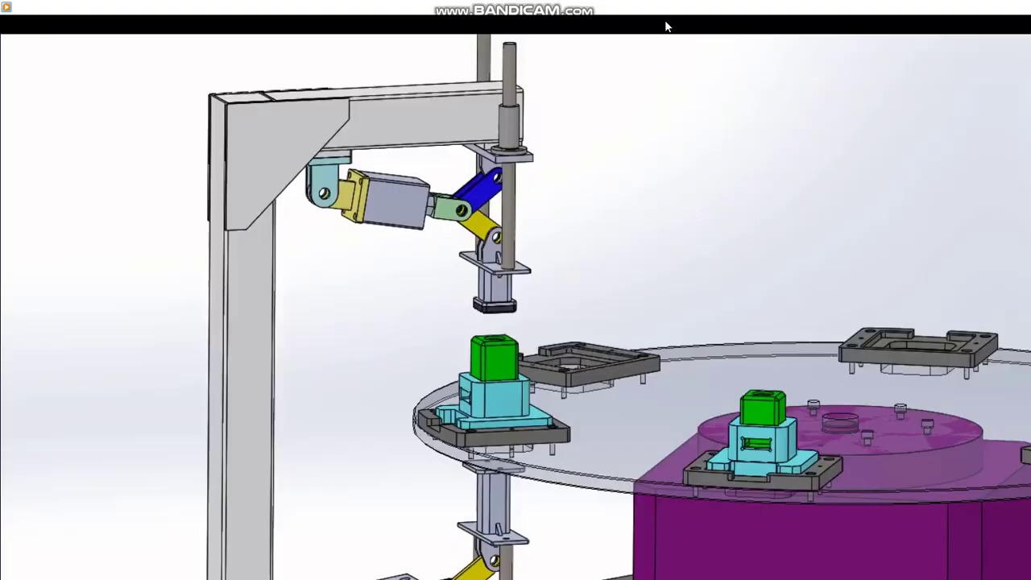
double_click(667, 15)
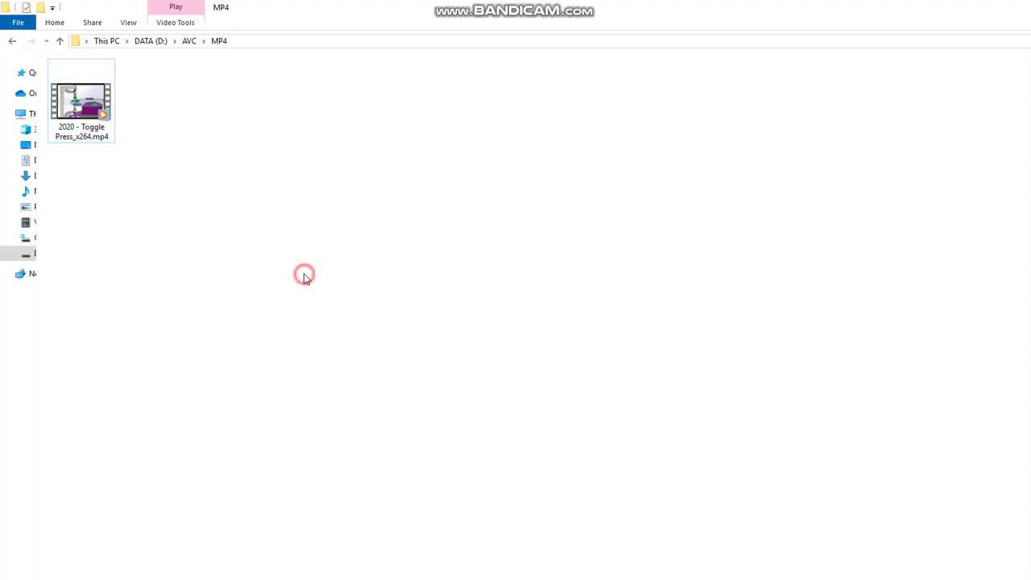
Move the MP4 into the STEP folder and delete 2020 - Toggle Press.avi
right_click(95, 119)
left_click(141, 279)
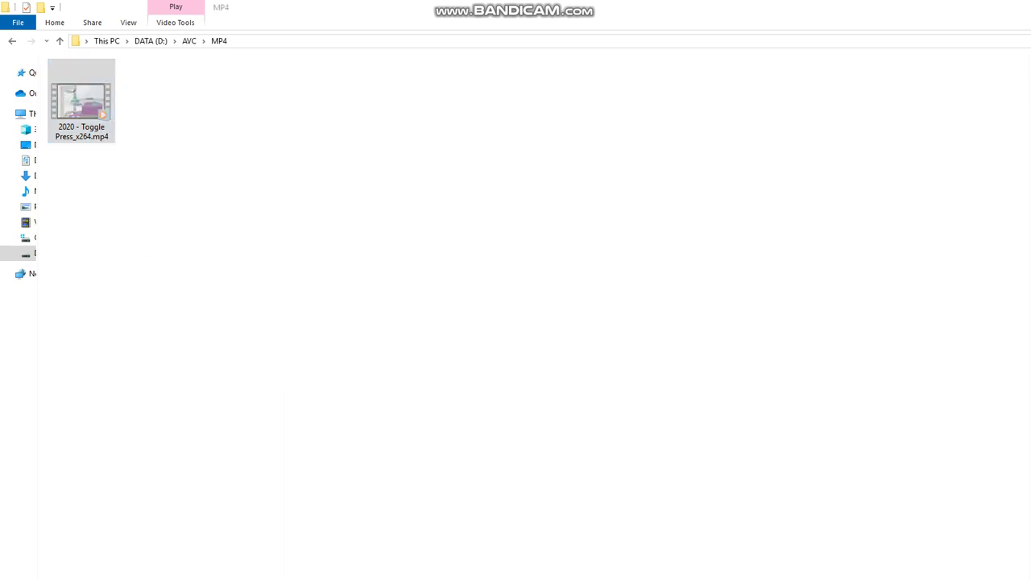
key("alt+Tab")
right_click(164, 439)
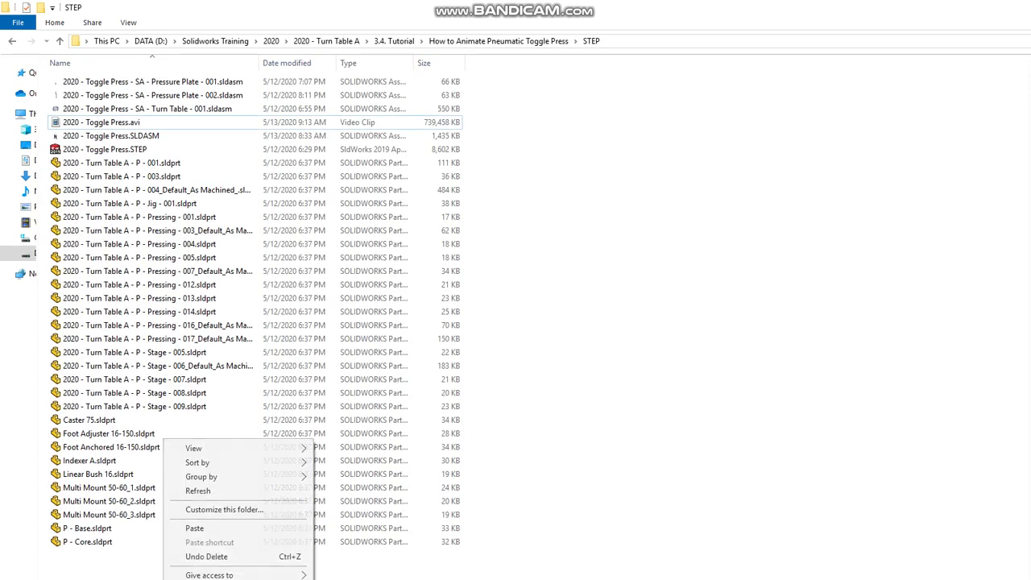
left_click(223, 527)
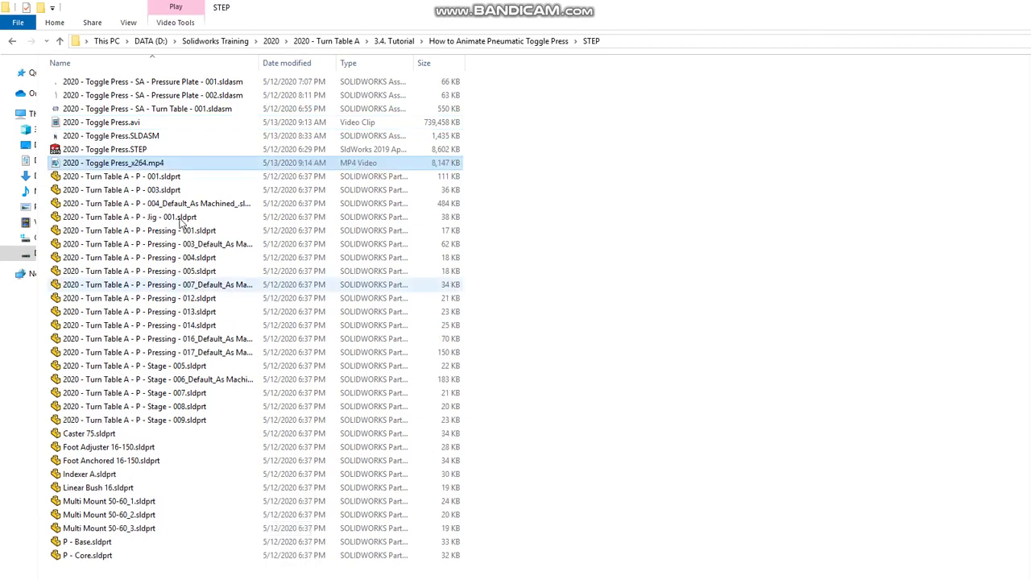
right_click(127, 123)
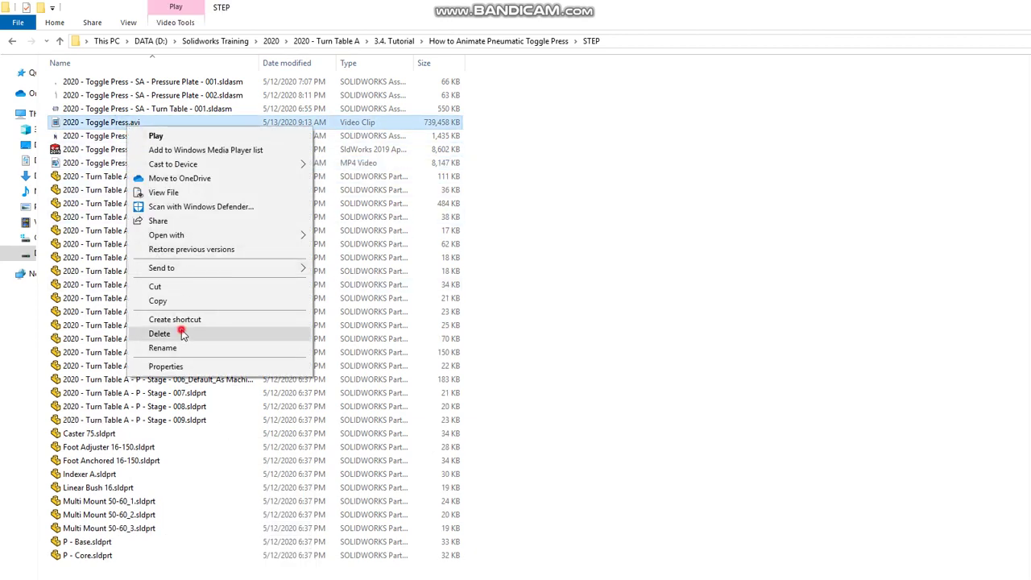
left_click(182, 333)
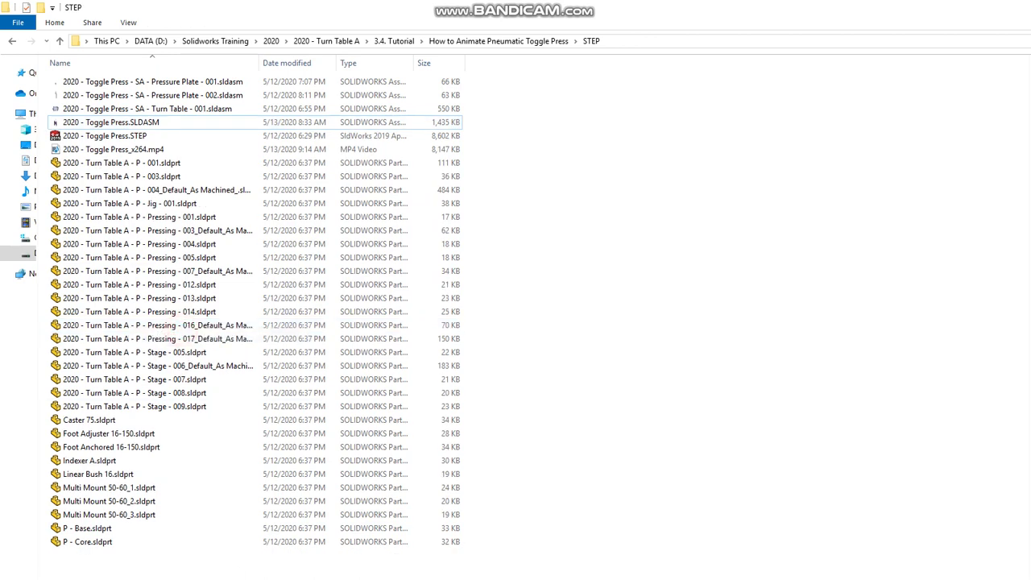
Rename the MP4 to 2020 - Toggle Press.mp4 by removing the _x264 suffix
left_click(145, 151)
left_click(146, 152)
key("Right")
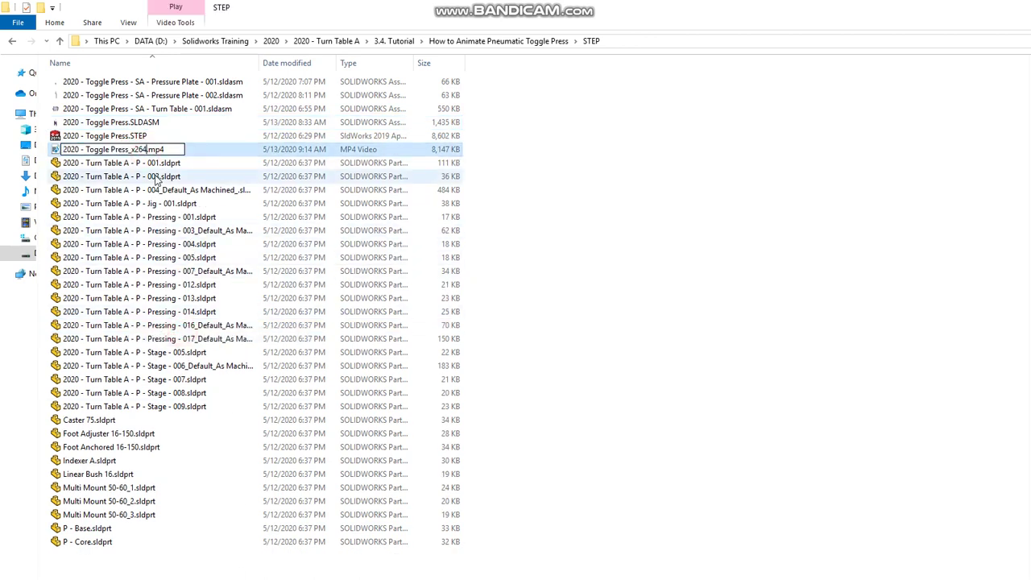
key("BackSpace")
key("BackSpace")
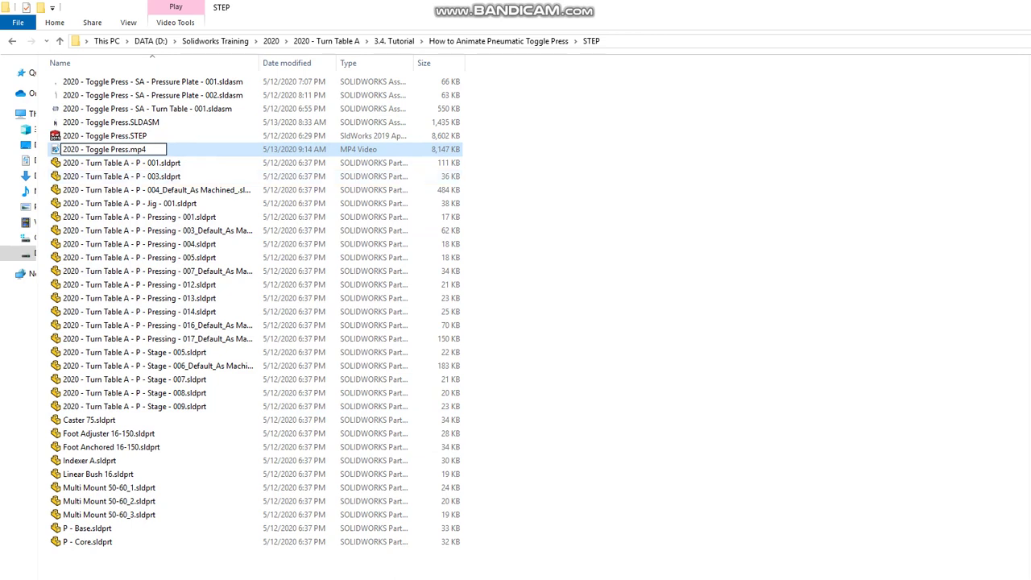
key("Return")
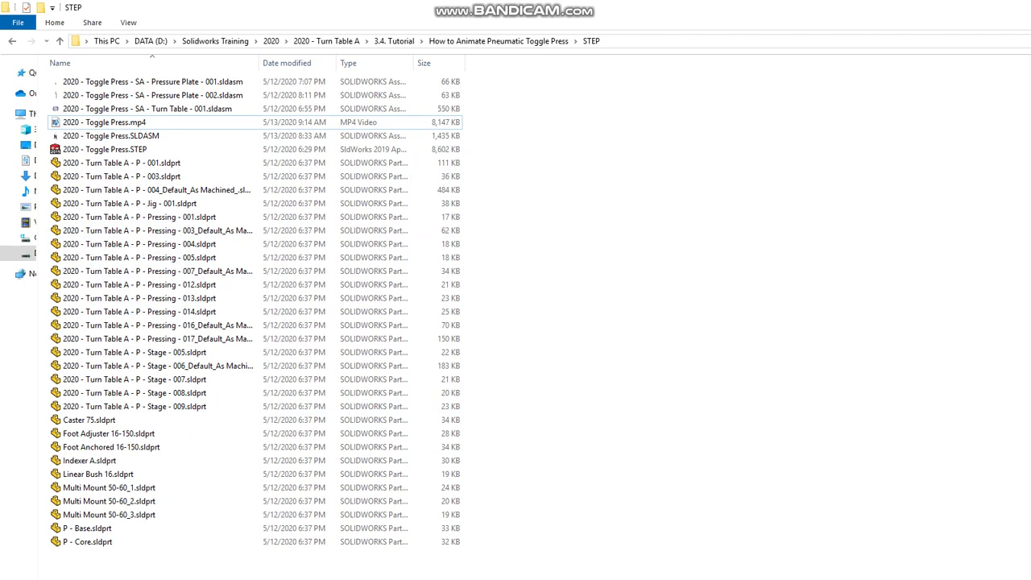
key("alt+Tab")
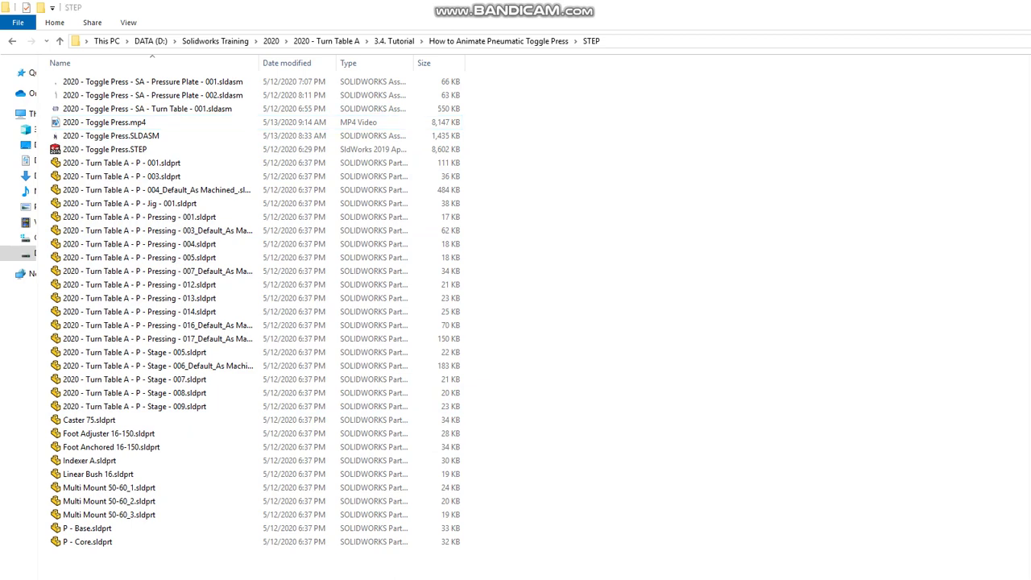